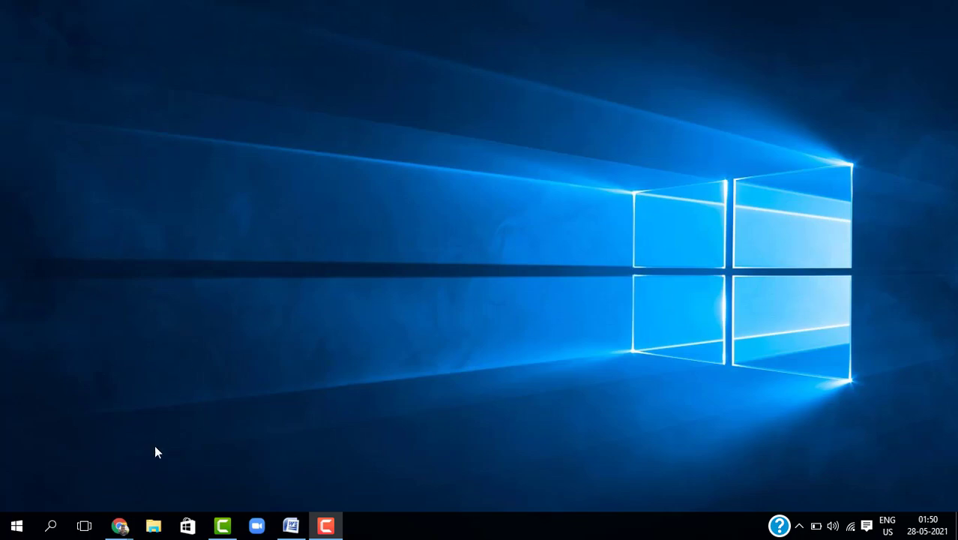
Switch to Chrome, open cPanel from the GoViralHost client area and view the demo WordPress blog that is installed on the subdomain
mouse_move(120, 525)
left_click(123, 494)
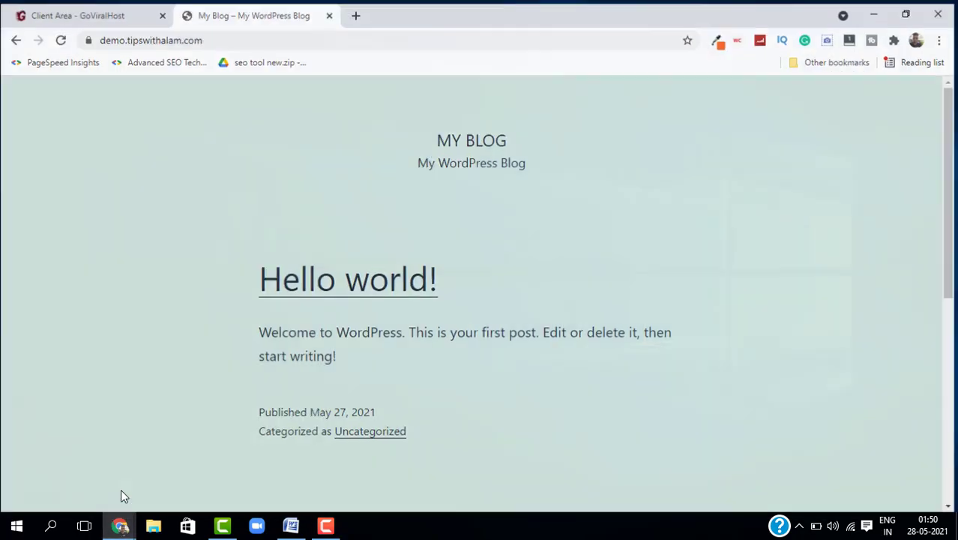
left_click(79, 12)
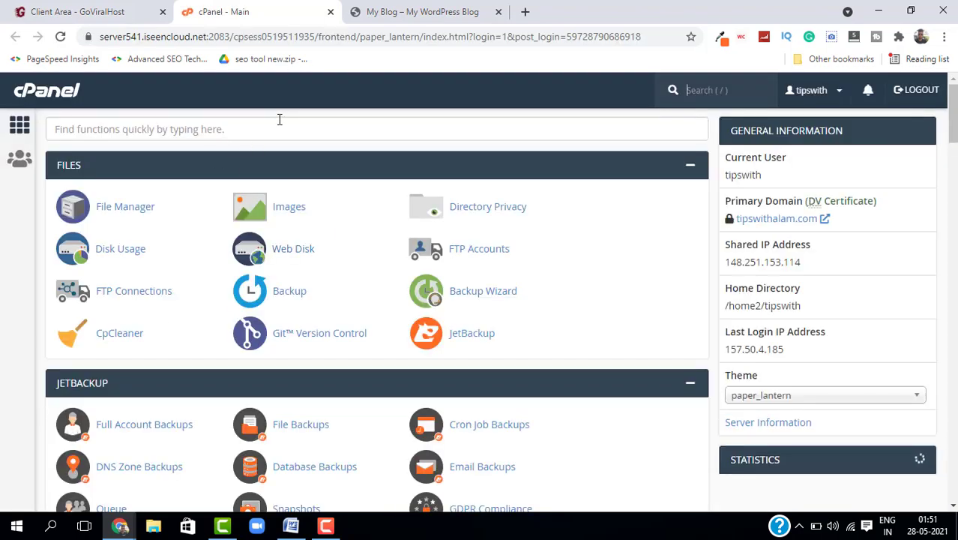
left_click(390, 13)
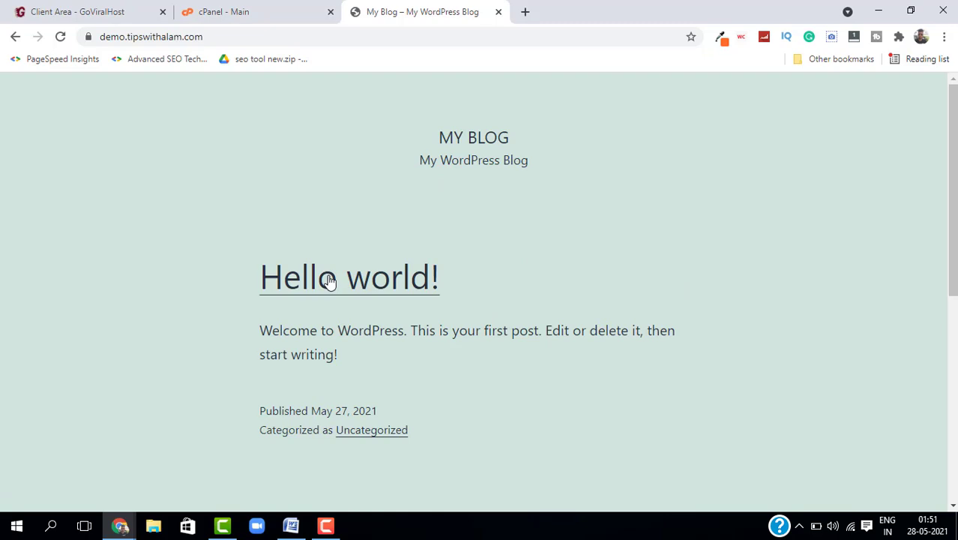
Return to cPanel and open WordPress Manager by Softaculous from the Software section
left_click(240, 19)
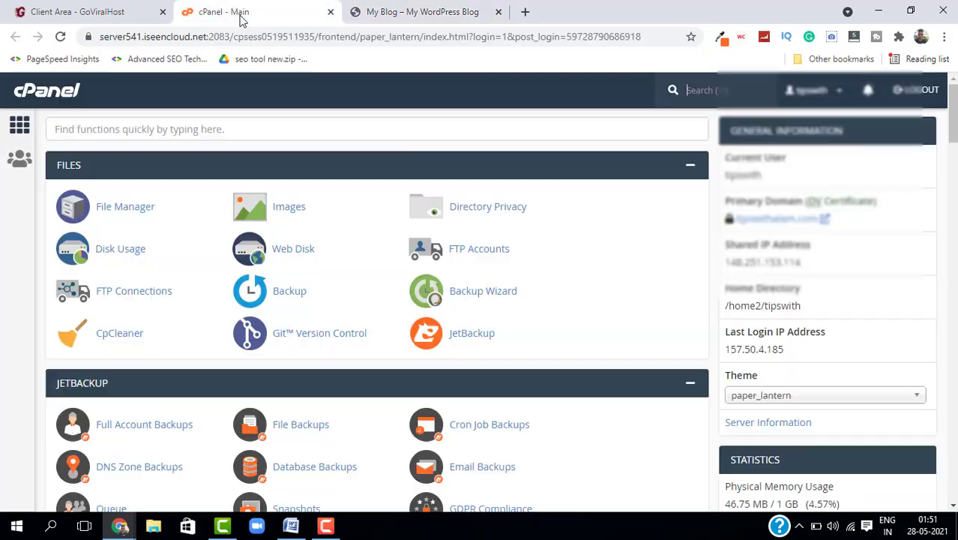
scroll(407, 258, "down", 1)
scroll(407, 258, "down", 11)
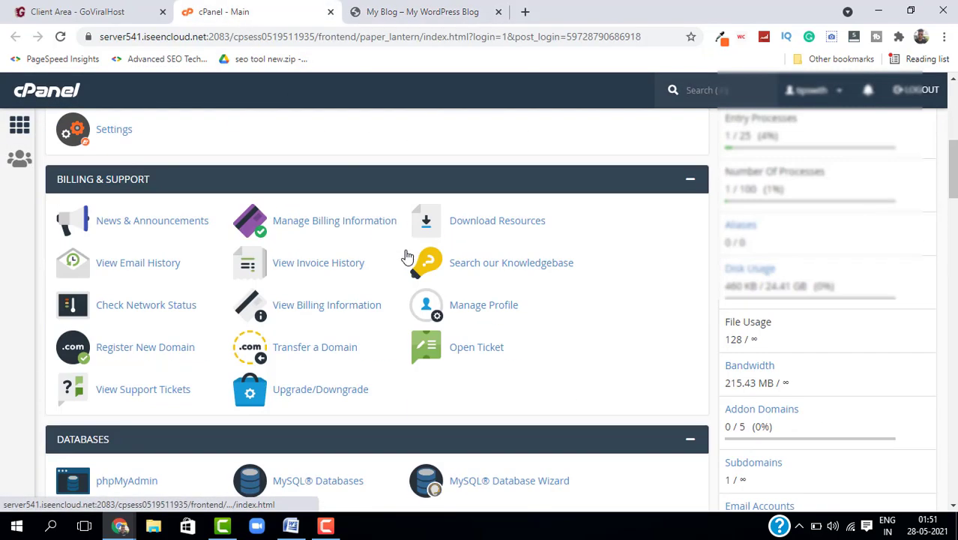
scroll(407, 257, "down", 4)
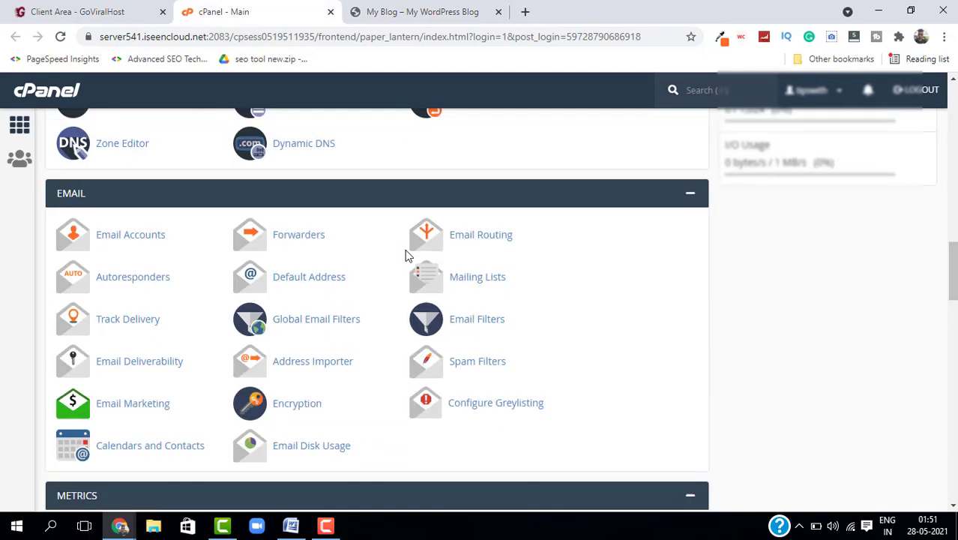
scroll(268, 252, "down", 6)
scroll(270, 251, "down", 4)
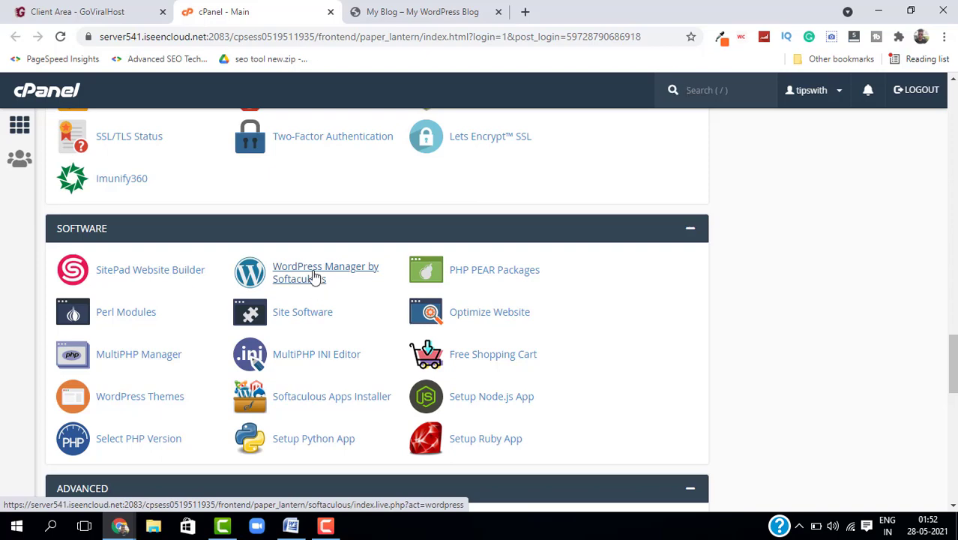
left_click(314, 277)
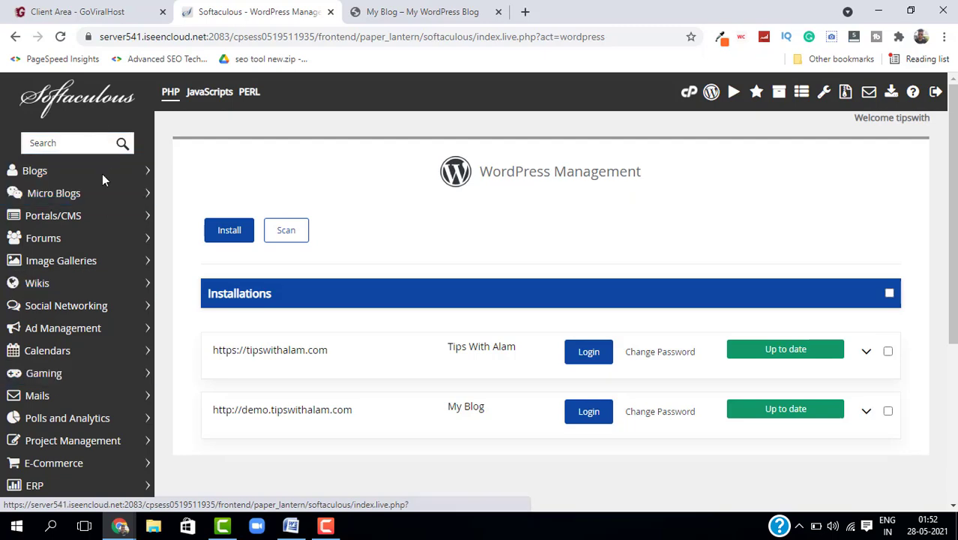
Expand the details of the demo.tipswithalam.com WordPress installation down to its management actions
scroll(437, 237, "down", 2)
scroll(403, 218, "up", 1)
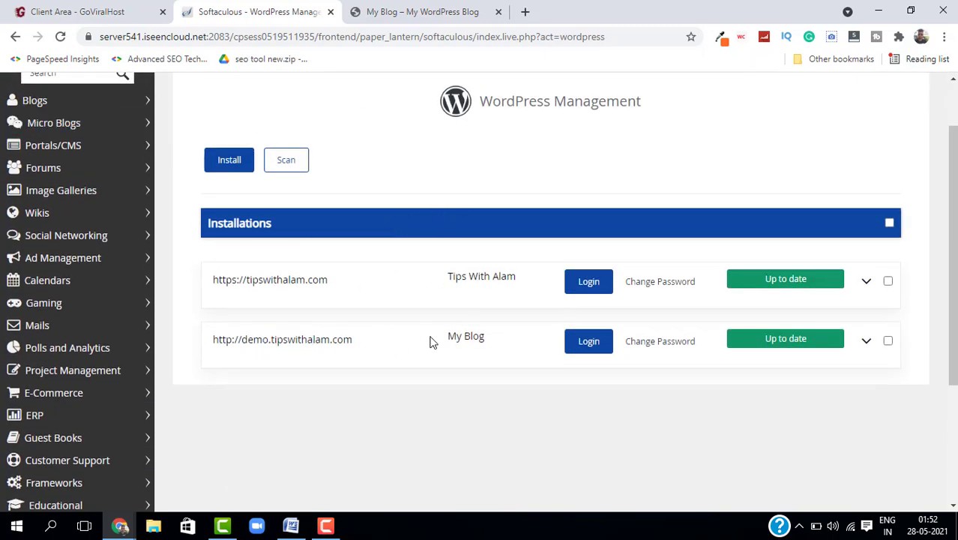
left_click(867, 344)
scroll(808, 347, "down", 2)
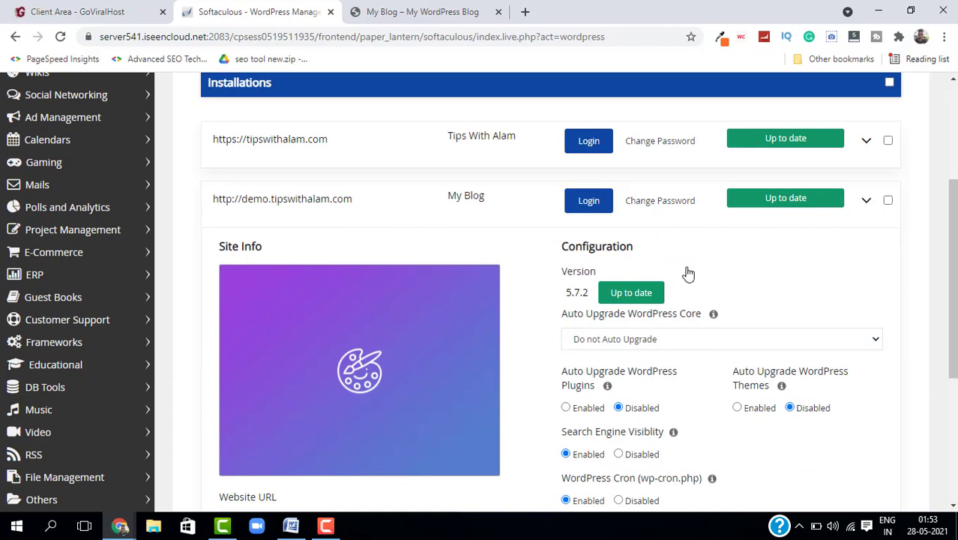
scroll(686, 272, "down", 3)
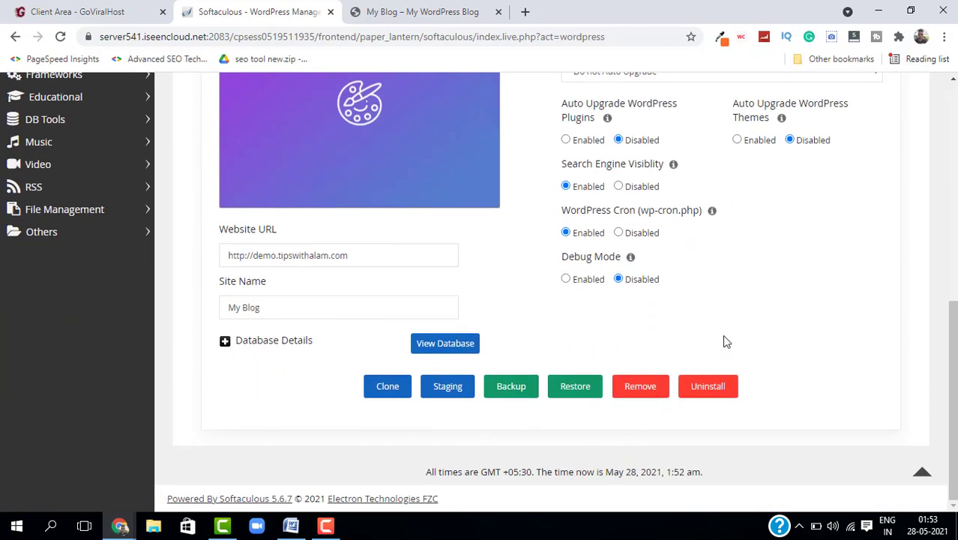
Uninstall the demo.tipswithalam.com WordPress installation with its directory, database and database user, and return to WordPress Management
left_click(708, 392)
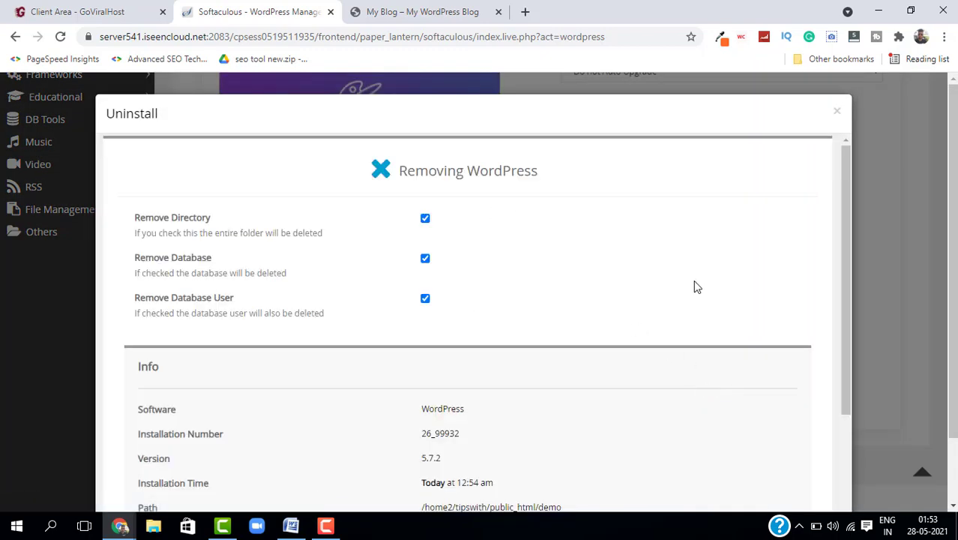
triple_click(444, 178)
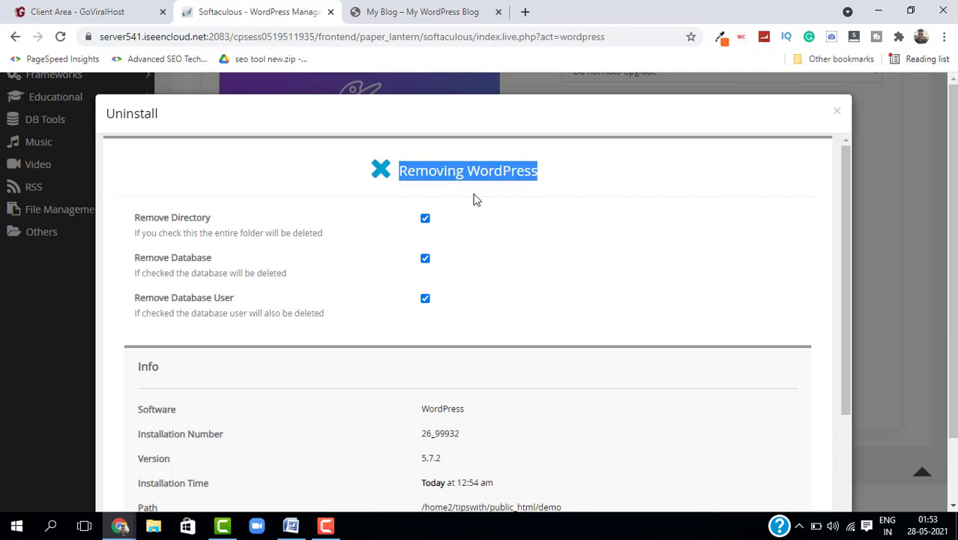
scroll(475, 200, "down", 3)
scroll(487, 337, "down", 1)
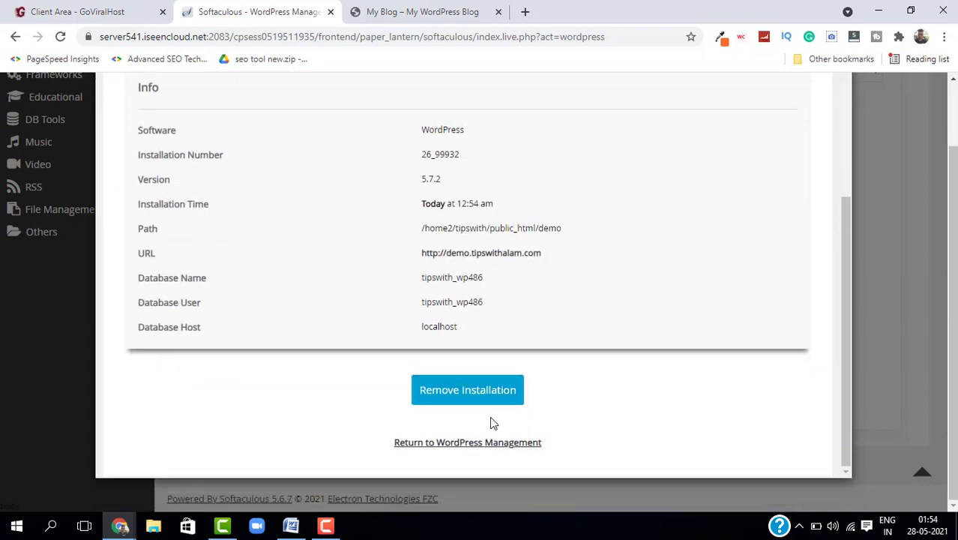
left_click(452, 398)
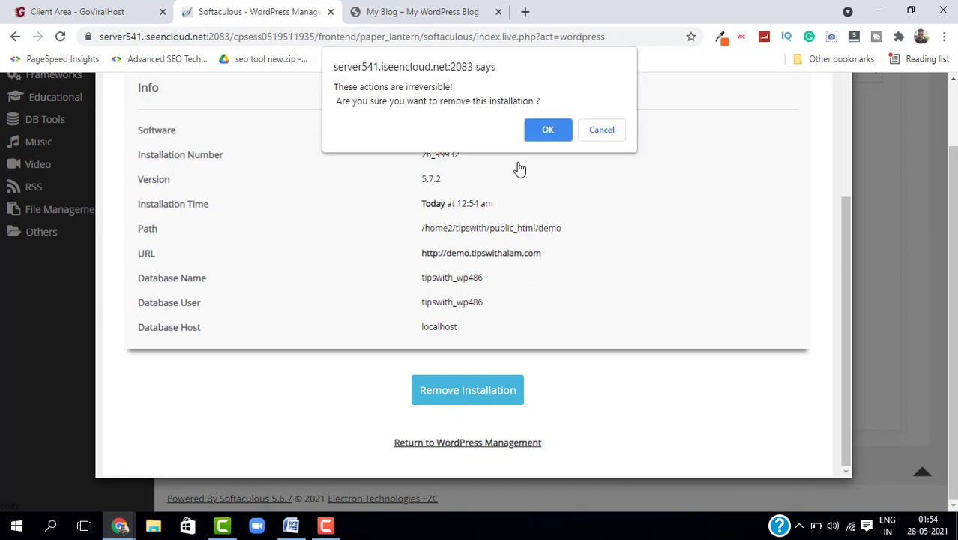
left_click(545, 135)
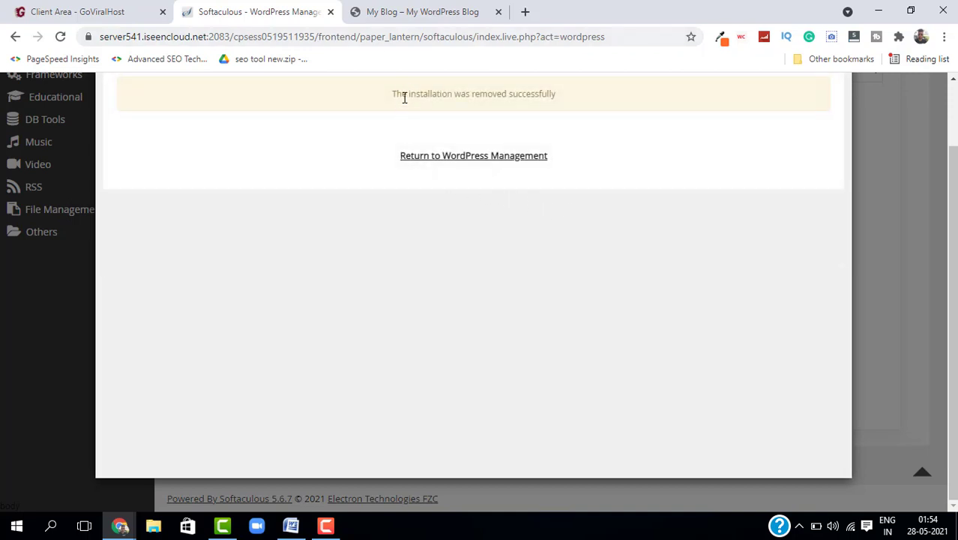
left_click(453, 155)
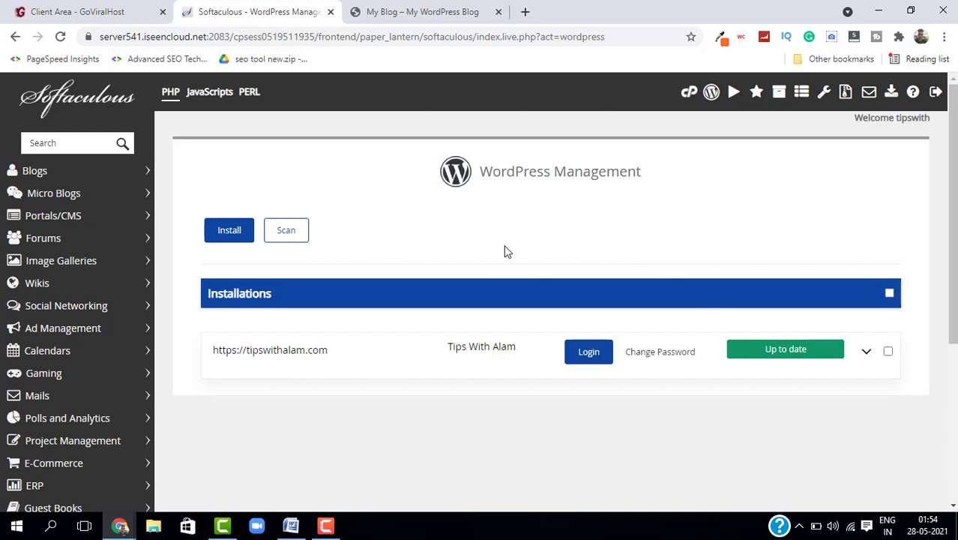
Go back to the cPanel main page and open Subdomains in the Domains section
left_click(15, 36)
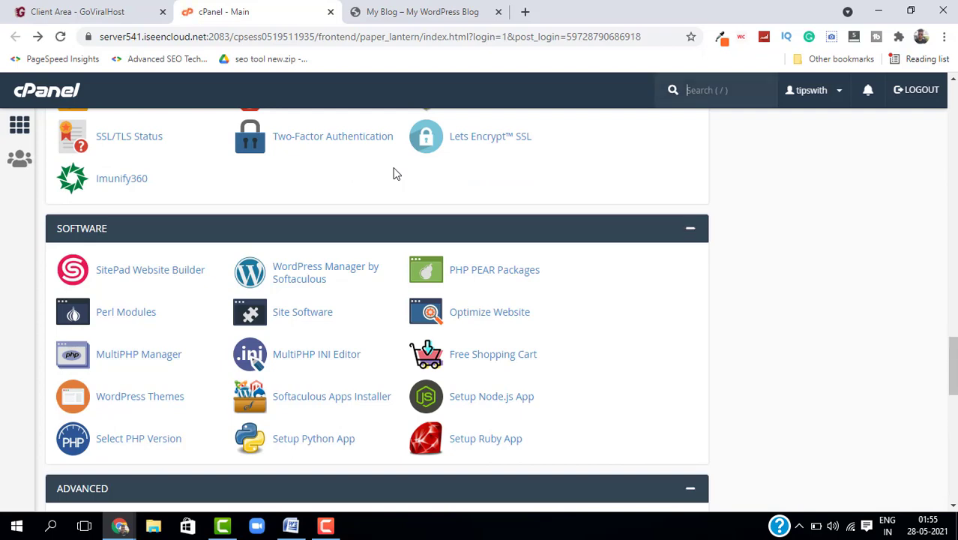
scroll(397, 240, "up", 2)
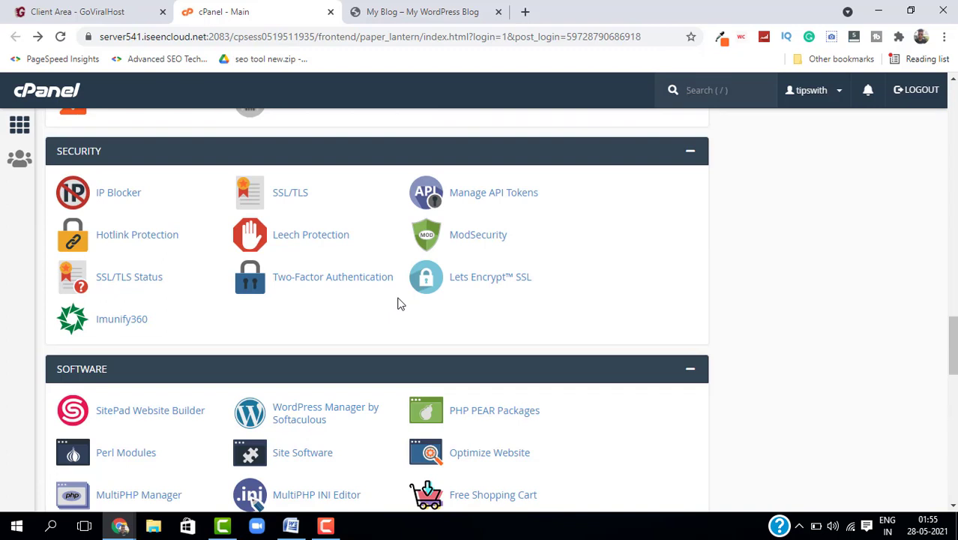
right_click(432, 322)
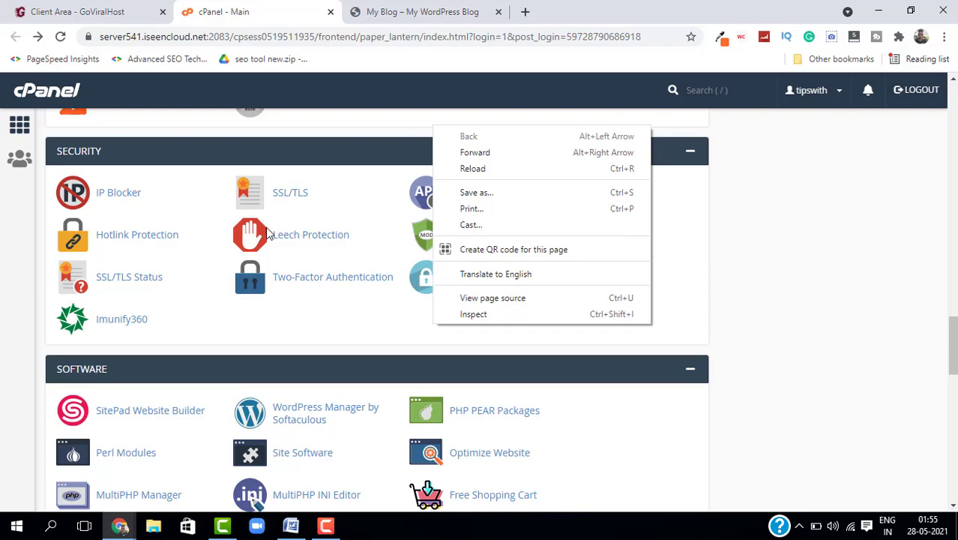
scroll(314, 135, "up", 2)
scroll(316, 139, "up", 10)
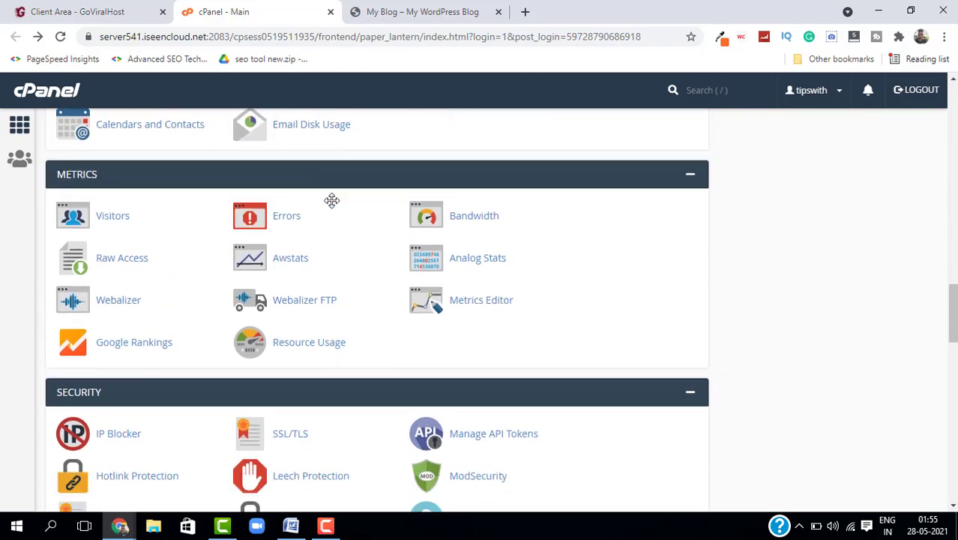
scroll(331, 200, "down", 1)
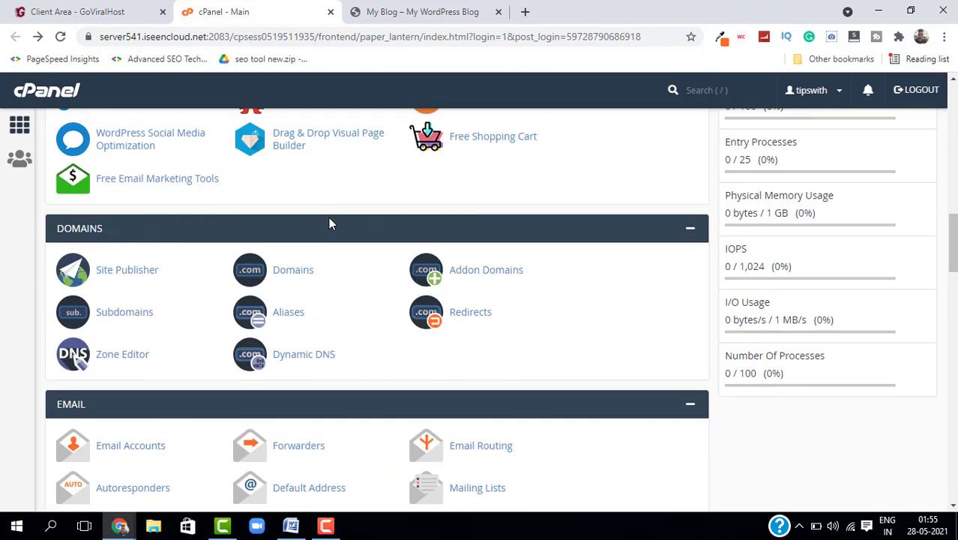
left_click(131, 312)
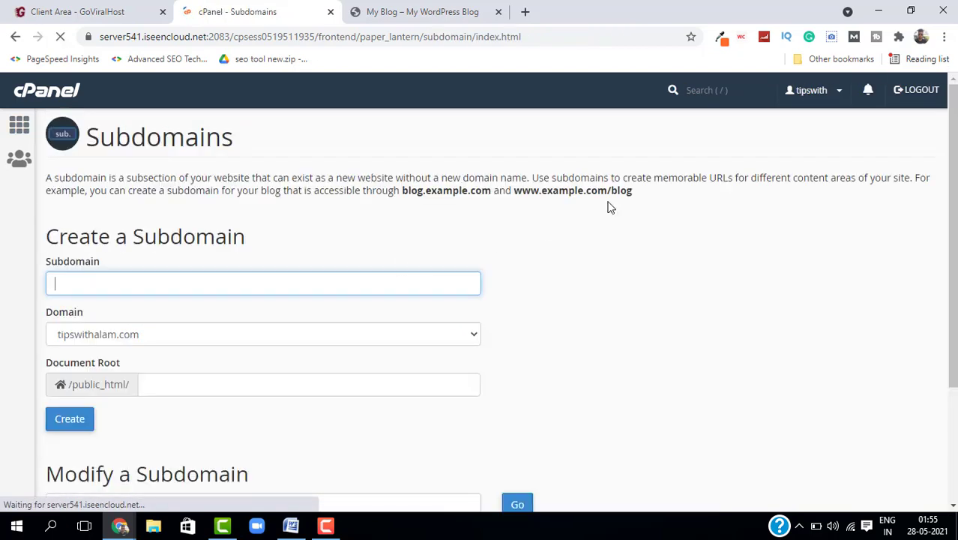
Permanently delete the subdomain demo.tipswithalam.com and check the subdomain list
scroll(602, 220, "down", 3)
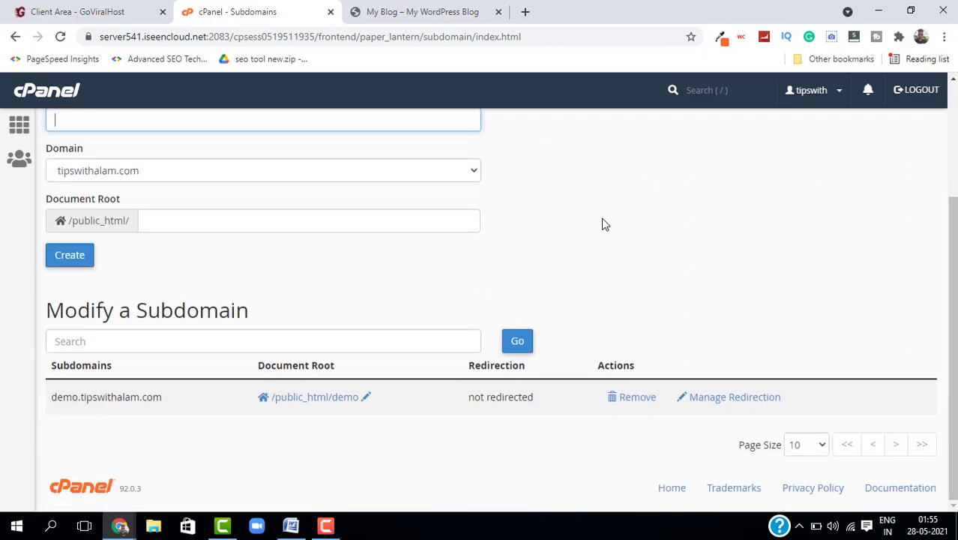
triple_click(105, 397)
left_click(135, 432)
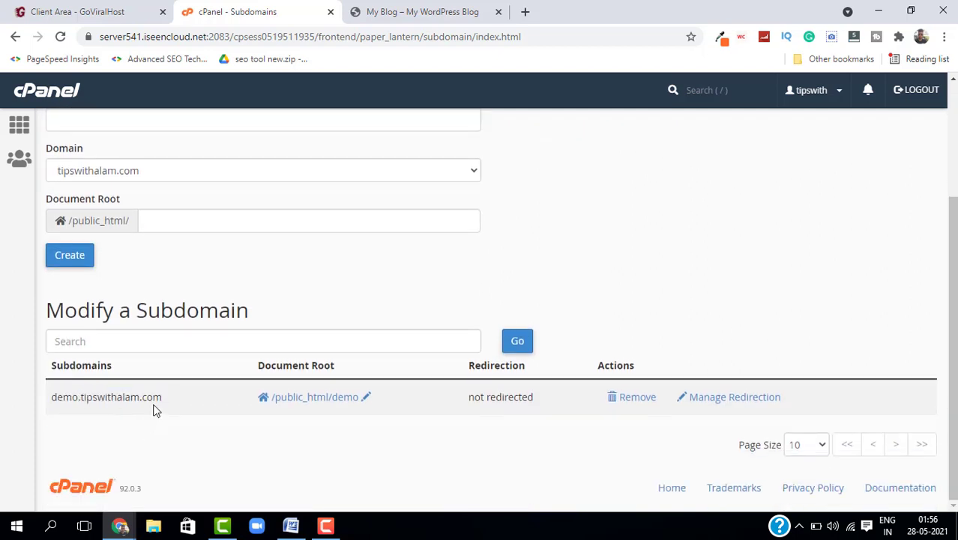
left_click(631, 404)
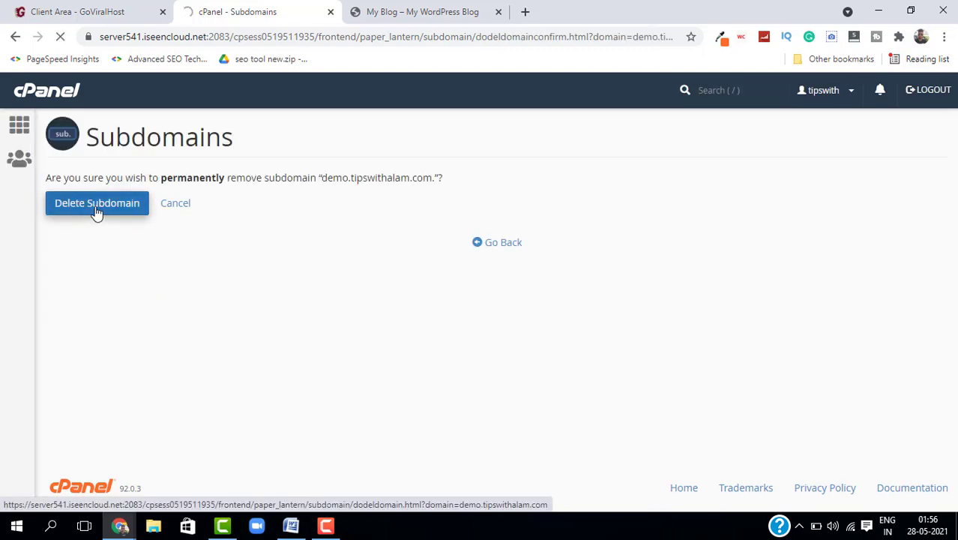
scroll(330, 285, "down", 2)
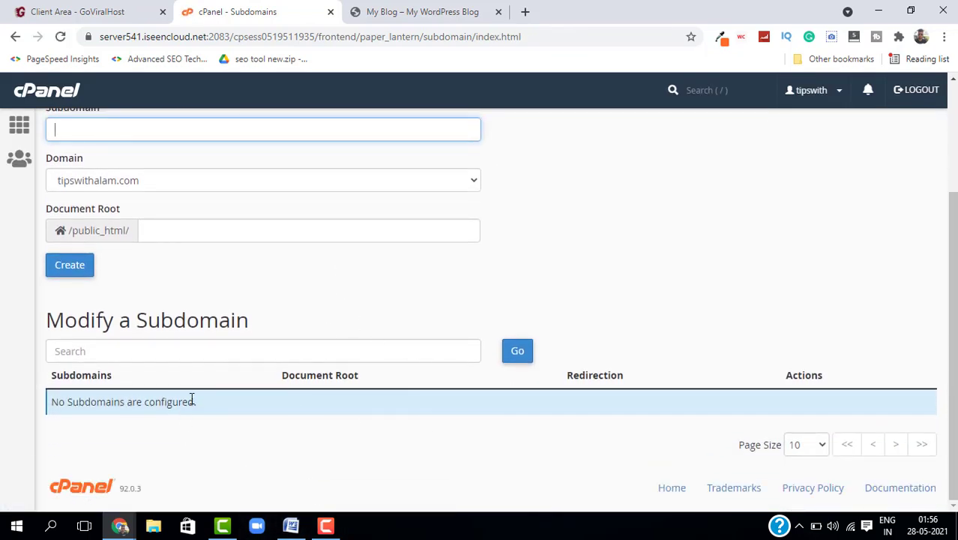
Return to the cPanel main page and open MySQL Databases in the Databases section
left_click(28, 96)
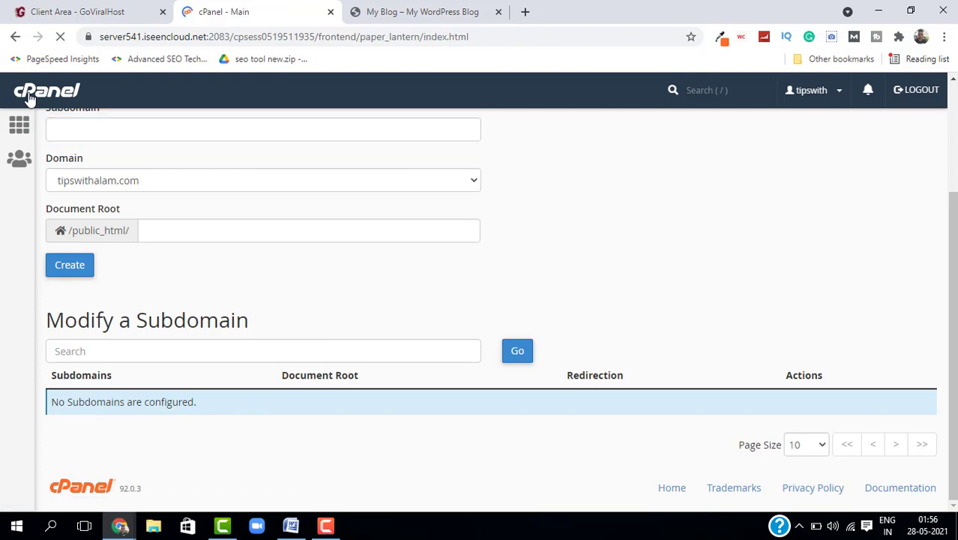
scroll(426, 365, "down", 2)
scroll(425, 366, "down", 4)
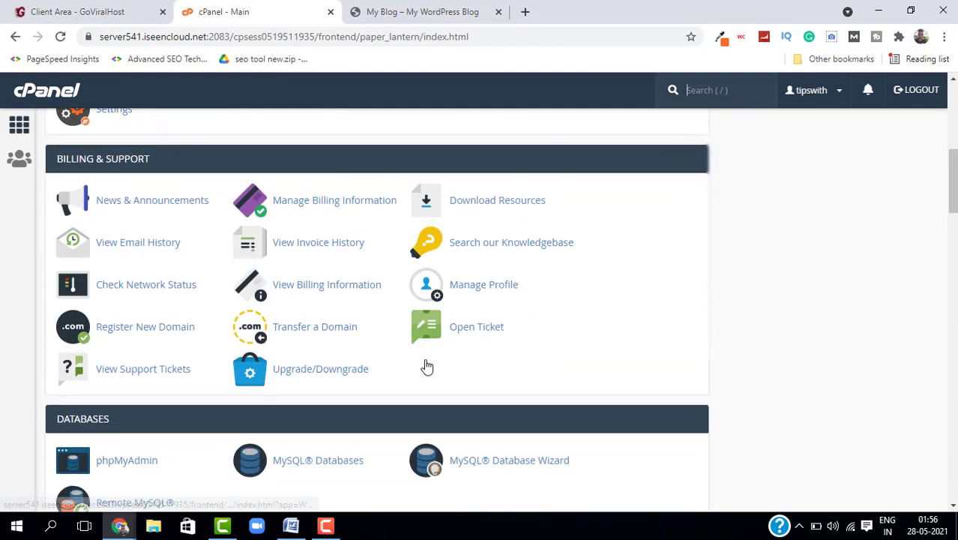
scroll(421, 306, "up", 1)
scroll(184, 359, "down", 3)
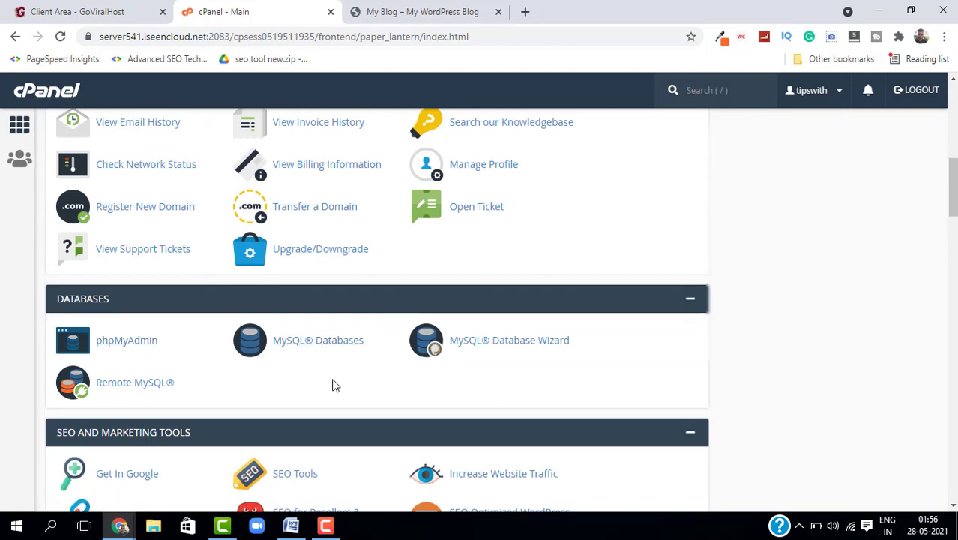
left_click(311, 347)
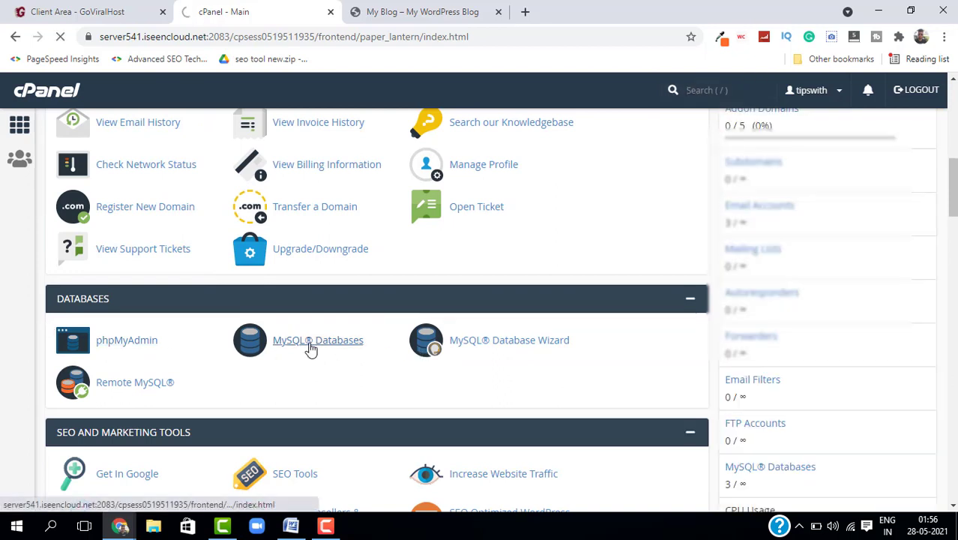
Delete the tipswith_demo database from the current databases and return to the cPanel main page
double_click(94, 219)
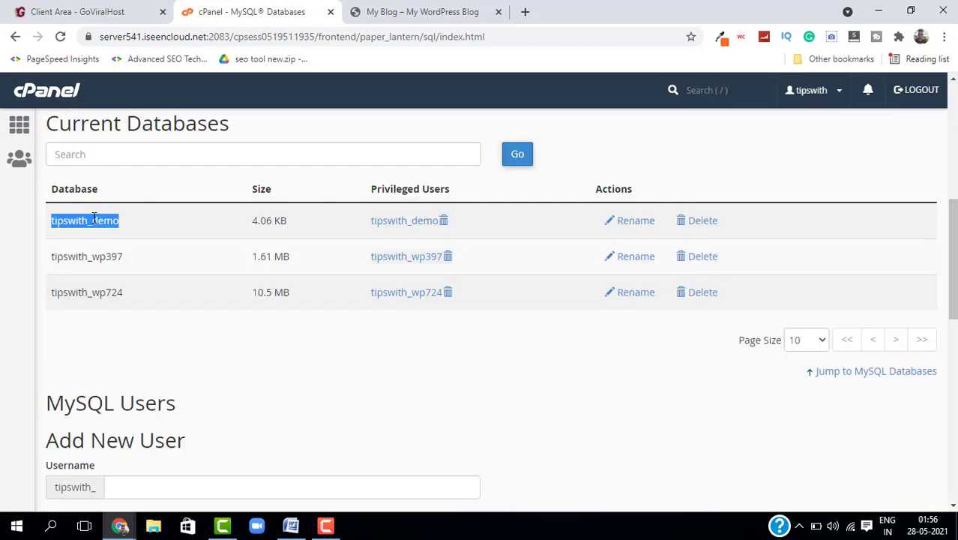
left_click(169, 351)
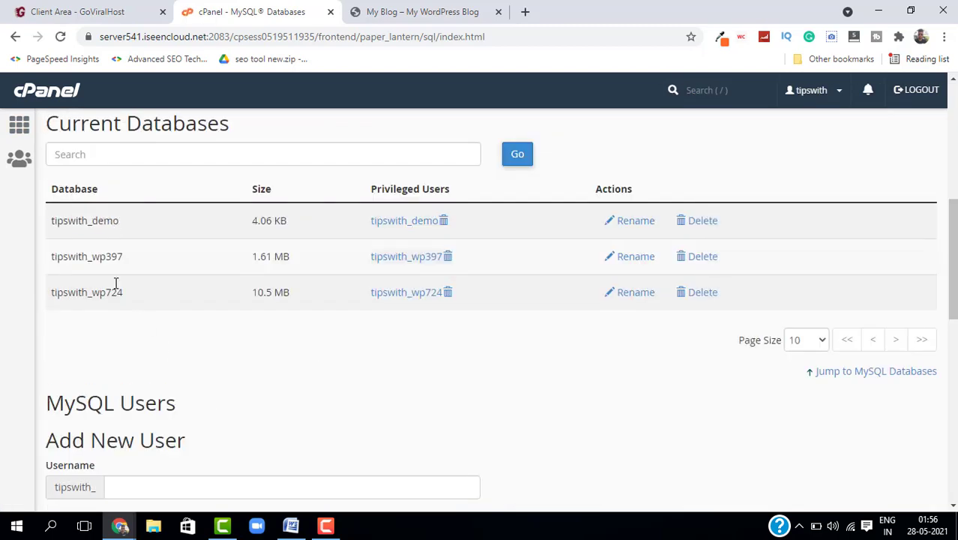
double_click(76, 220)
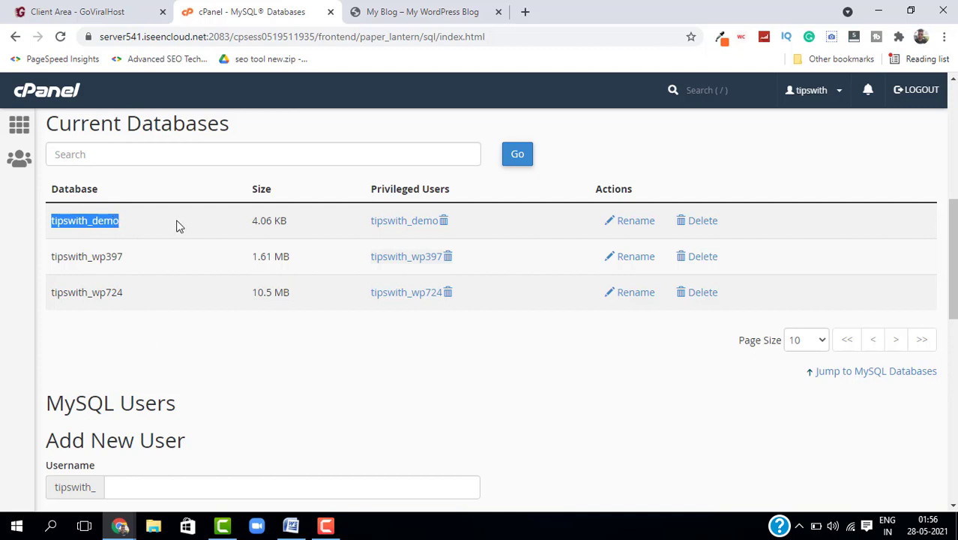
left_click(713, 232)
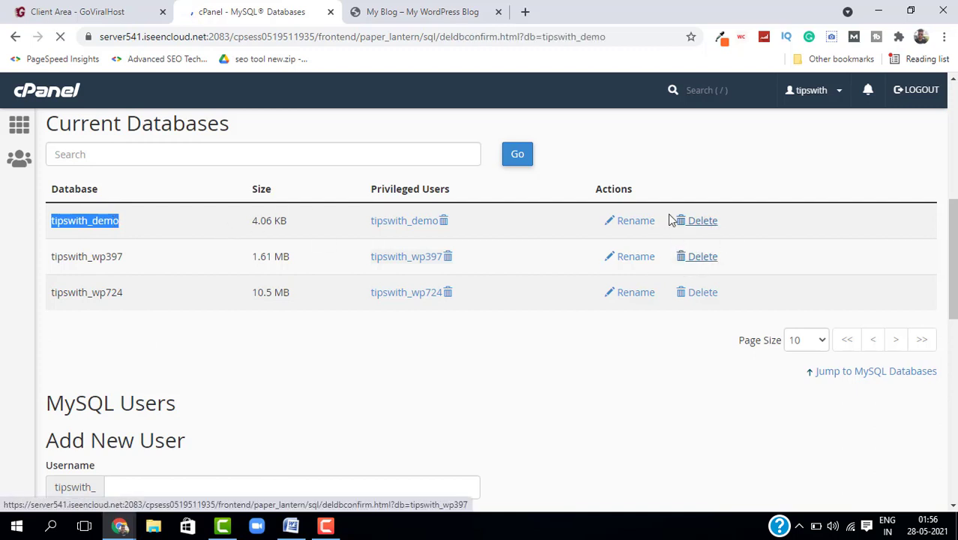
left_click(111, 204)
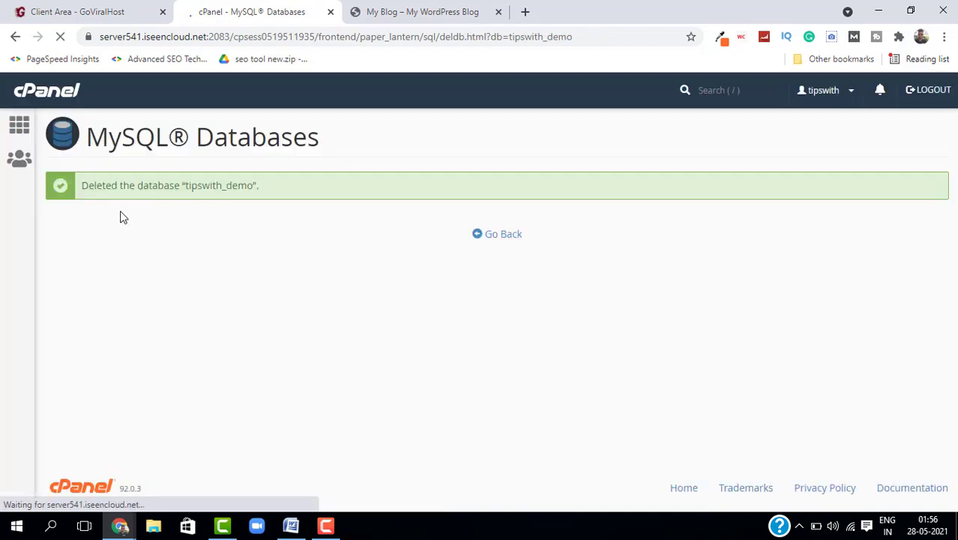
left_click(42, 90)
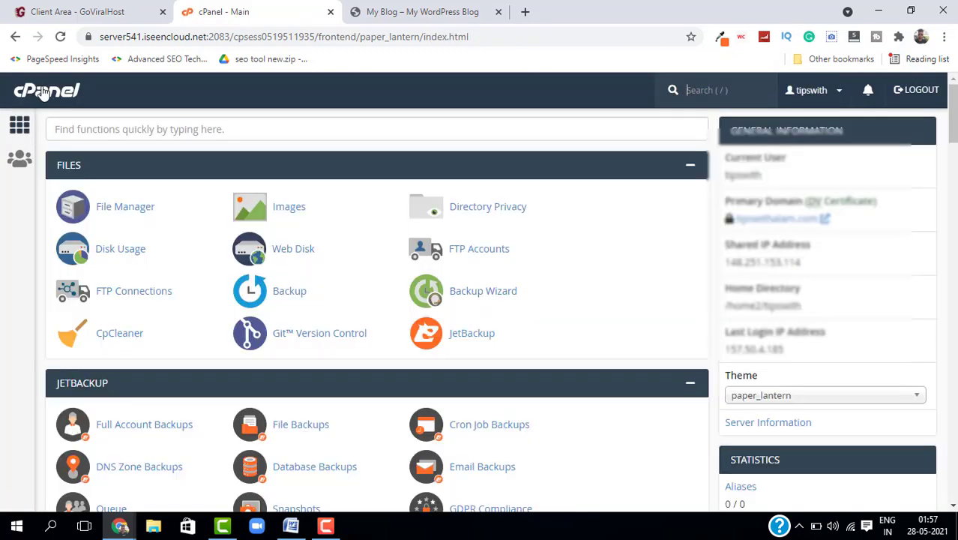